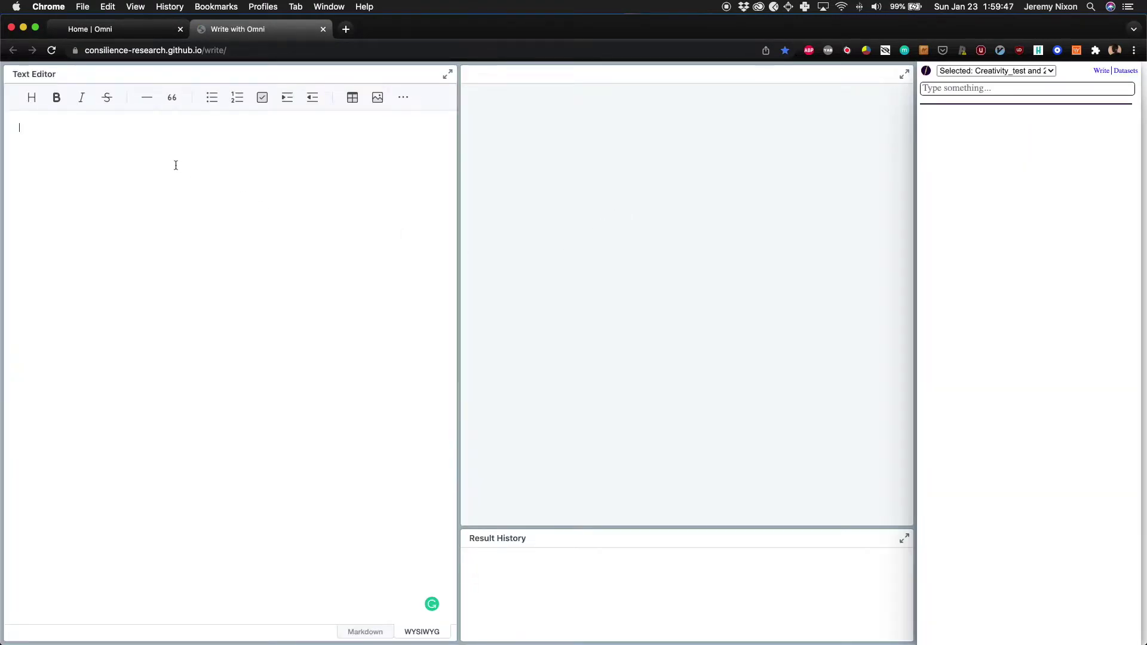
{"action": "type", "text": "th"}
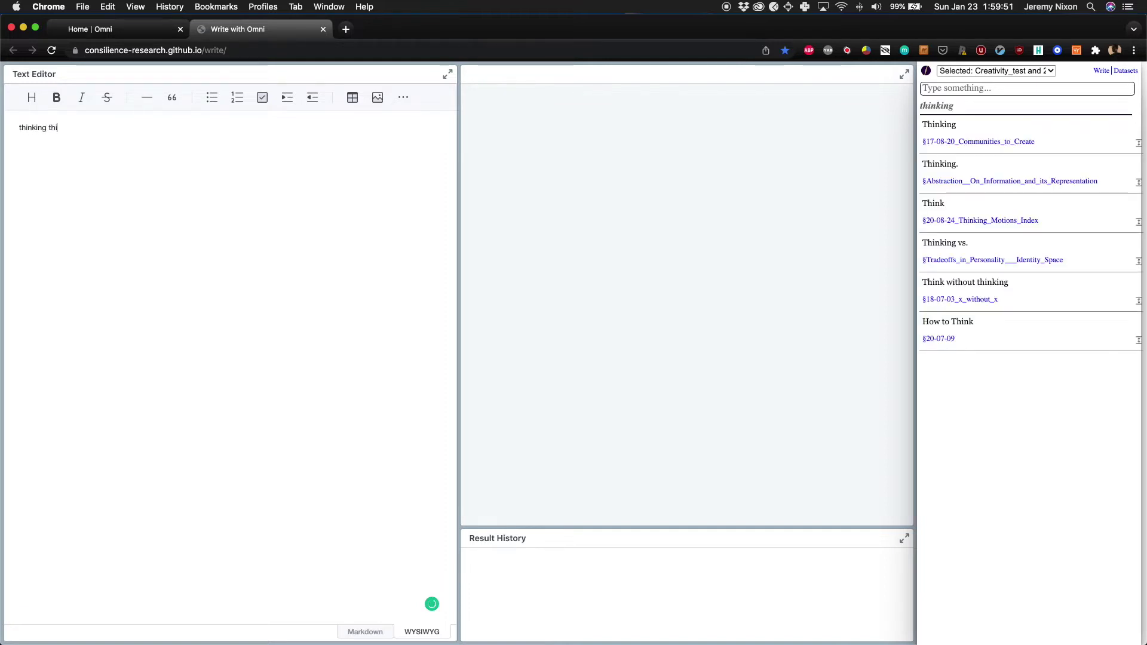
{"action": "type", "text": "rough w"}
{"action": "type", "text": "riting do"}
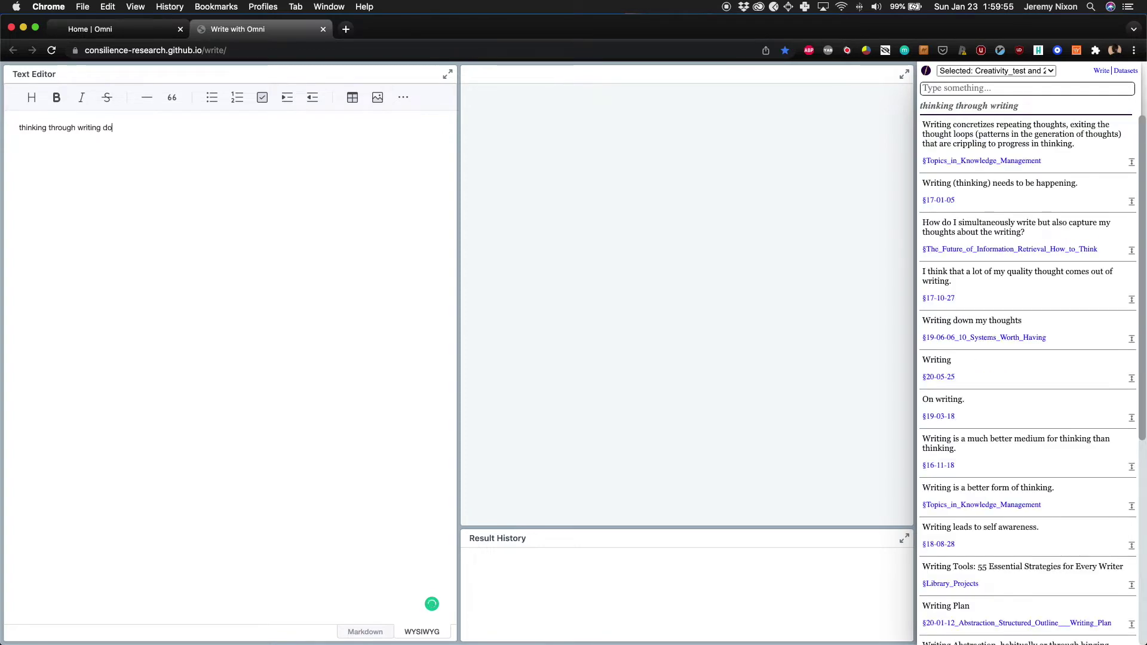
{"action": "type", "text": "minates thinking alone."}
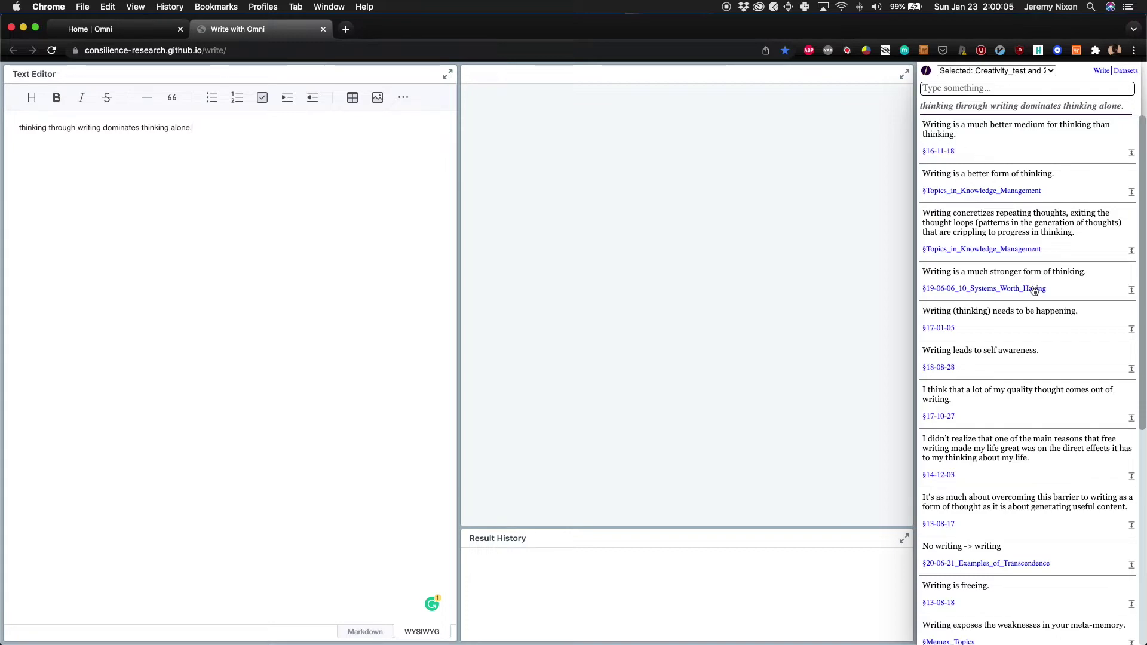
Open the Topics_in_Knowledge_Management note behind the 'Writing is a better form of thinking' result
{"action": "left_click", "coordinate": [985, 191]}
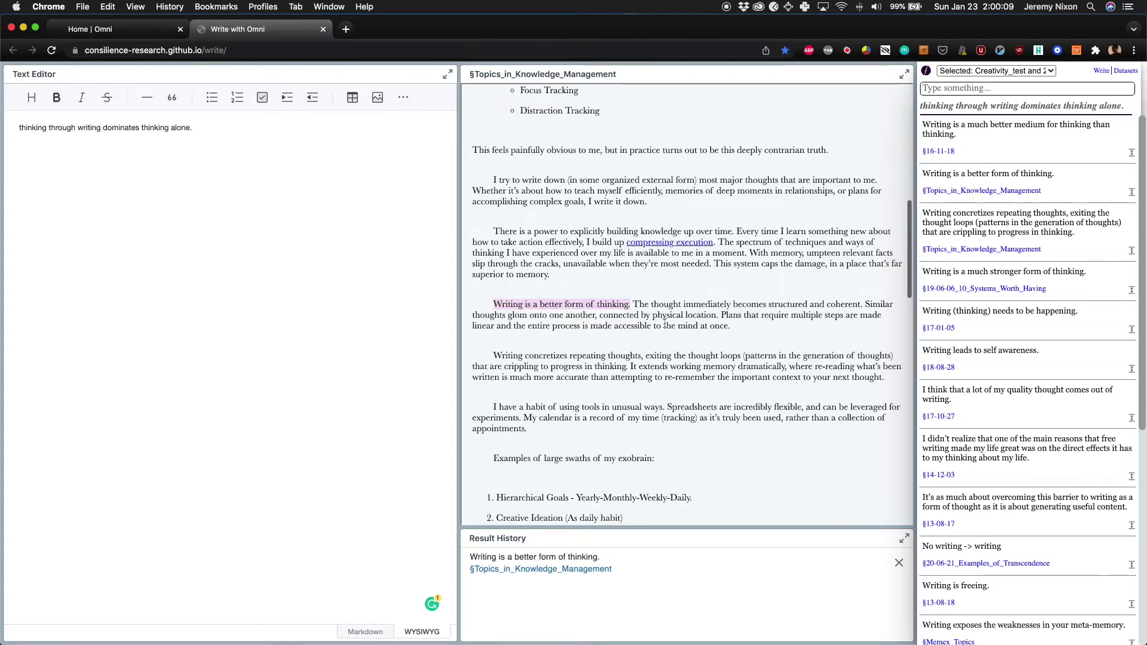
Copy the 'Writing is a better form of thinking' paragraph into the editor below the first sentence
{"action": "triple_click", "coordinate": [665, 326]}
{"action": "key", "text": "ctrl+c"}
{"action": "left_click", "coordinate": [207, 233]}
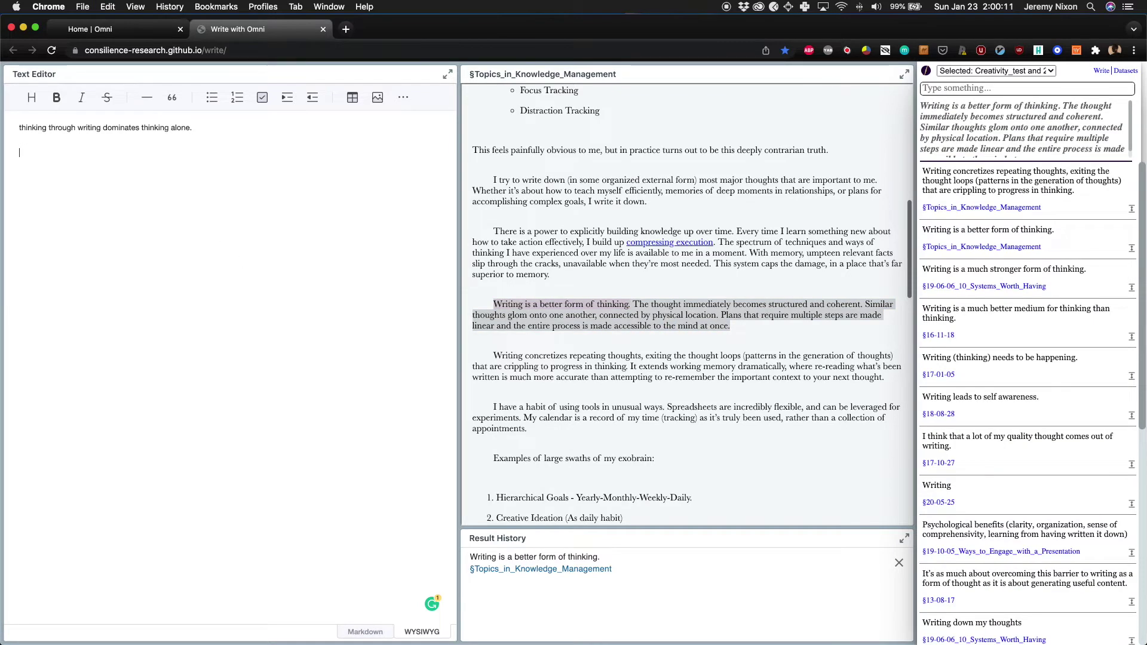
{"action": "key", "text": "ctrl+v"}
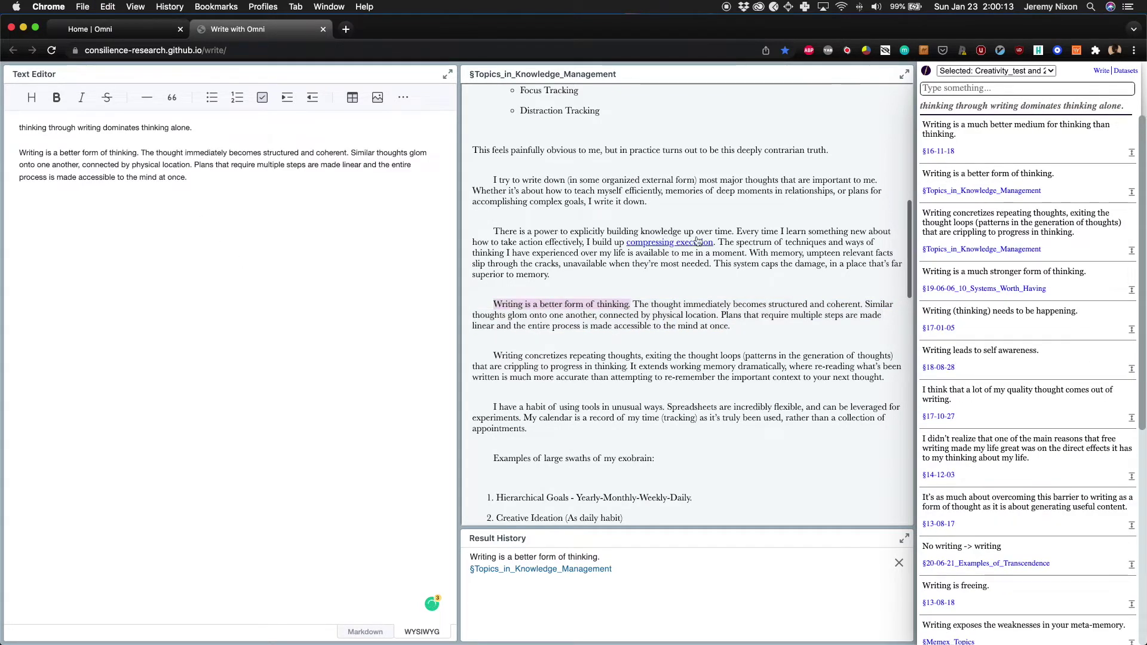
{"action": "mouse_move", "coordinate": [736, 231]}
{"action": "left_mouse_down"}
{"action": "mouse_move", "coordinate": [583, 243]}
{"action": "mouse_move", "coordinate": [493, 231]}
{"action": "left_mouse_up"}
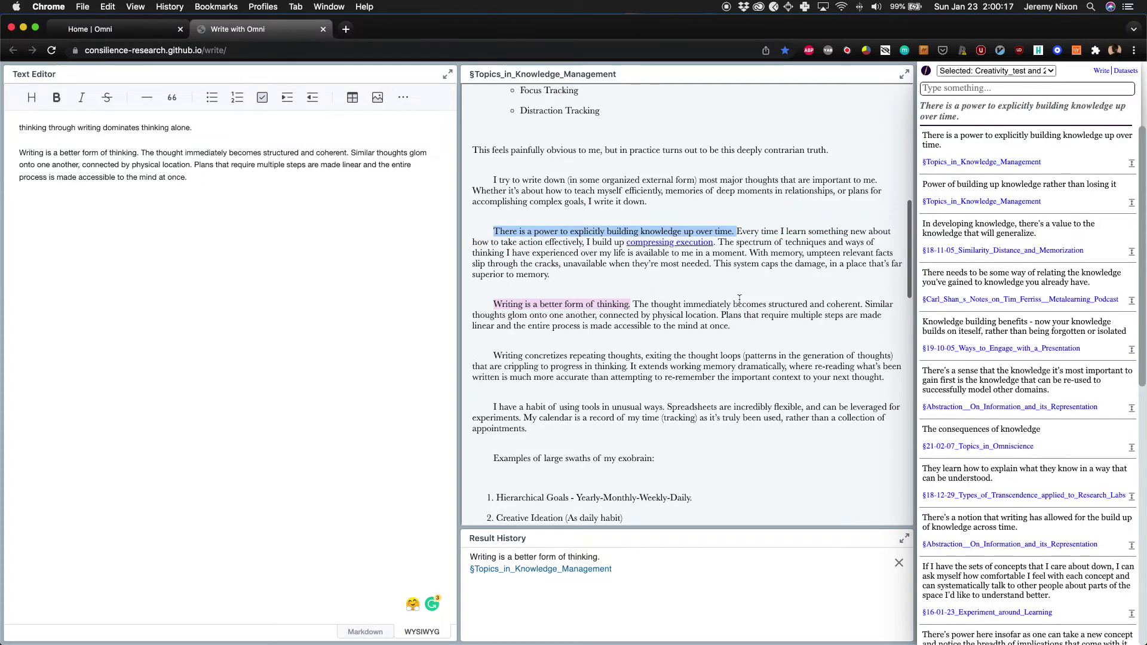
Open the Abstraction_On_Information_and_its_Representation note and select its 'There's a notion that writing...' paragraph
{"action": "left_click", "coordinate": [974, 535]}
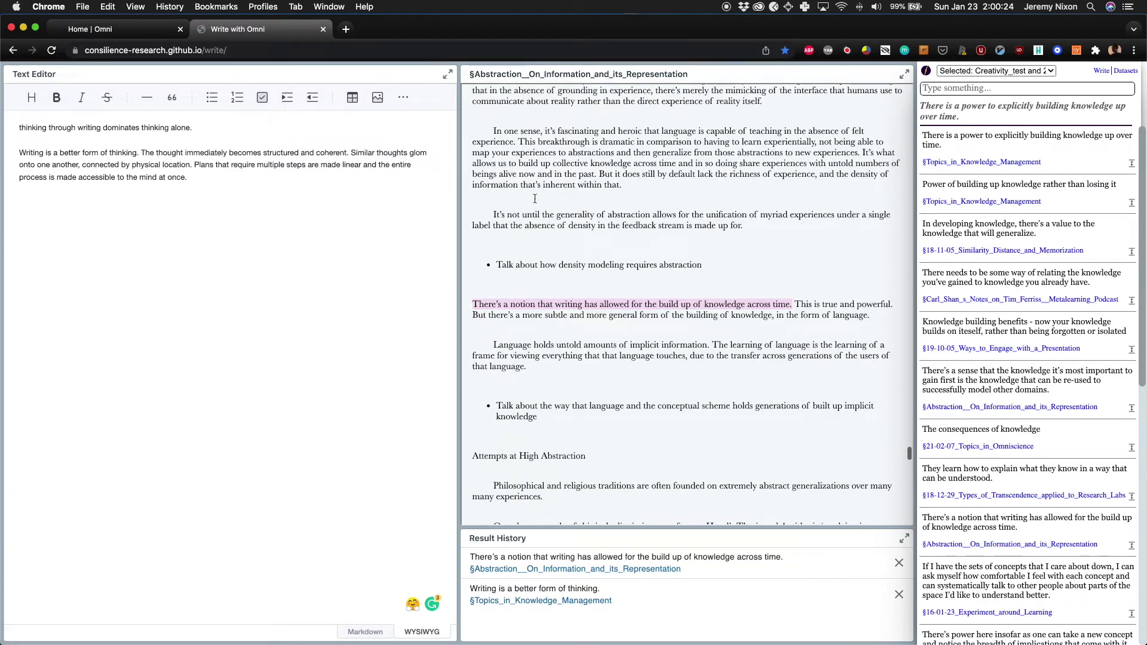
{"action": "triple_click", "coordinate": [779, 313]}
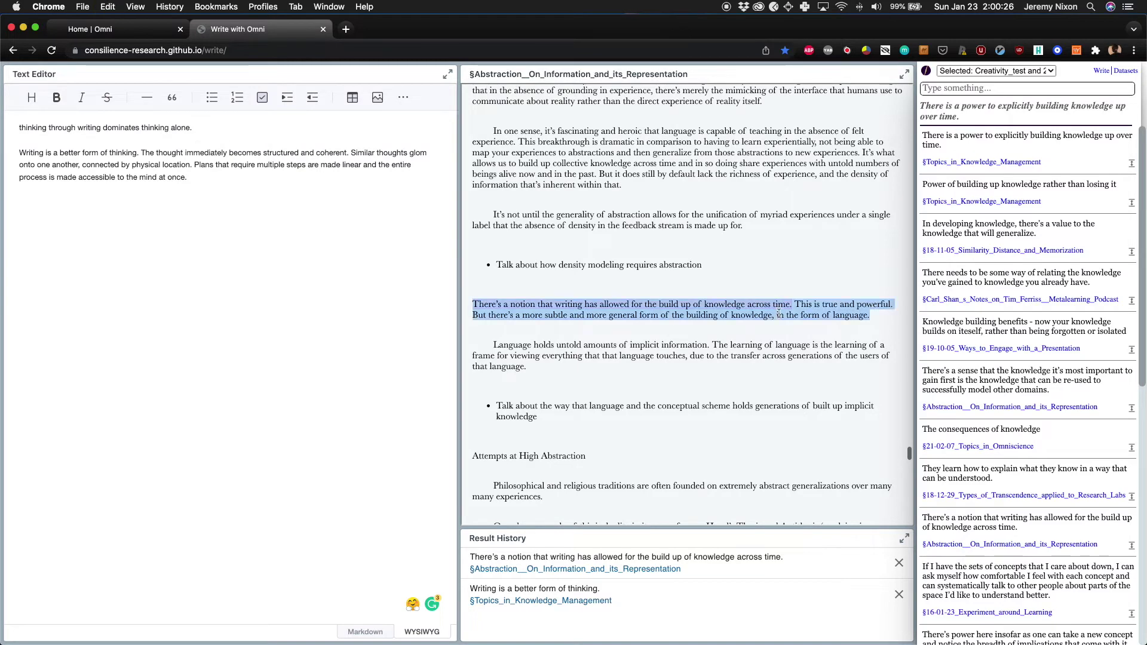
Paste the 'There's a notion that writing has allowed' paragraph as the editor's third paragraph
{"action": "key", "text": "super+v"}
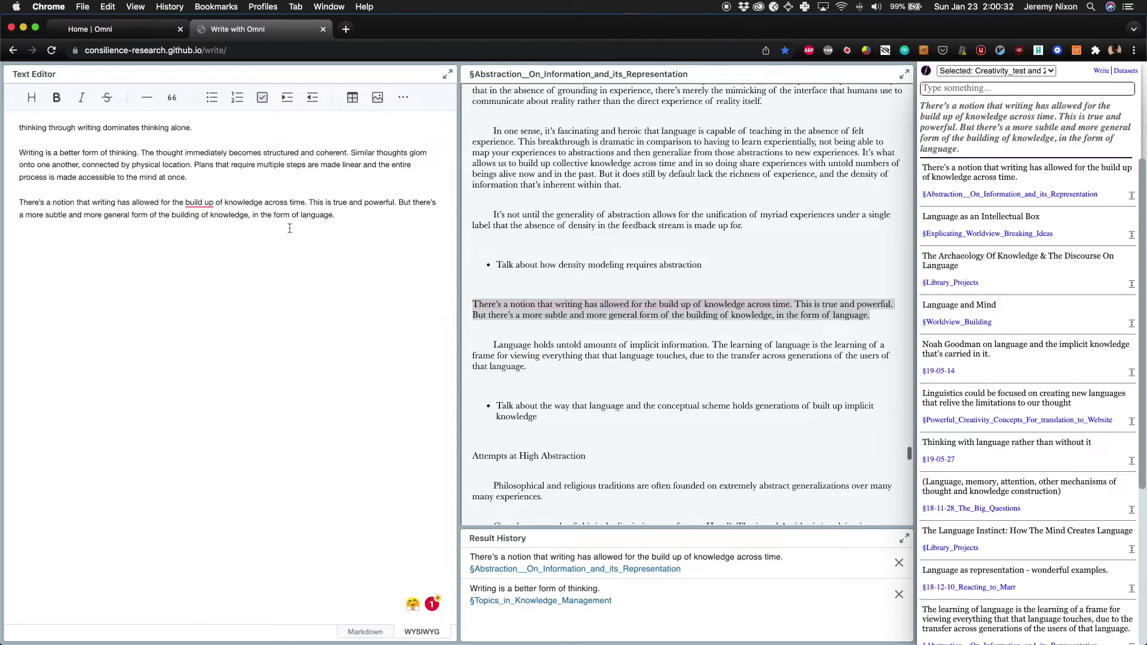
{"action": "triple_click", "coordinate": [555, 344]}
Paste the 'Language holds untold amounts of implicit information' paragraph below the editor's last paragraph
{"action": "key", "text": "super+c"}
{"action": "left_click", "coordinate": [282, 290]}
{"action": "key", "text": "super+v"}
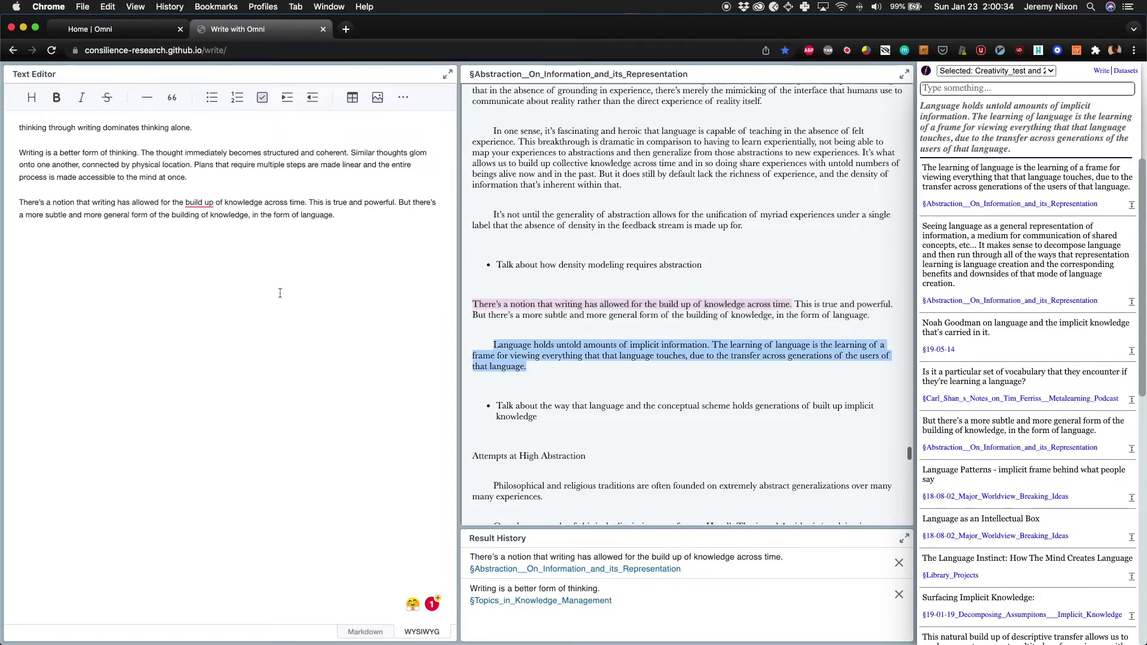